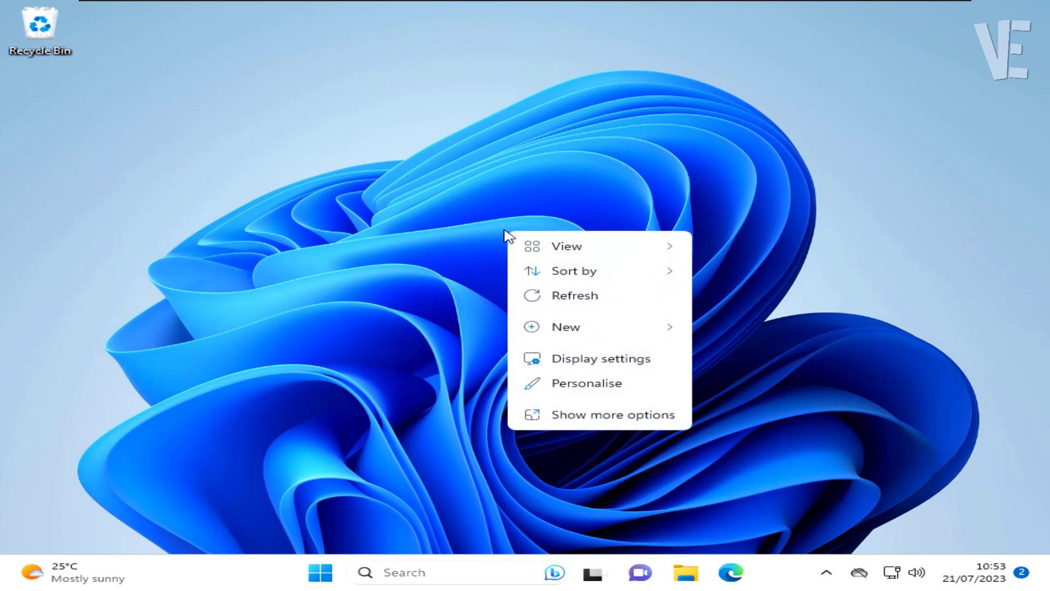
Open the Windows display settings from the desktop and look through the page.
{"action": "left_click", "coordinate": [569, 359]}
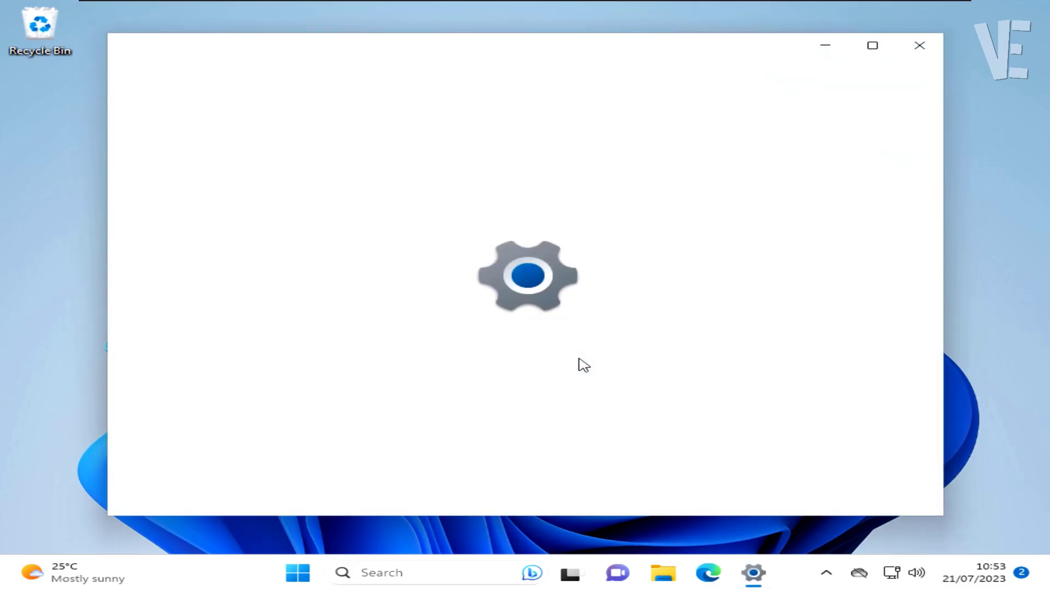
{"action": "scroll", "coordinate": [830, 372], "scroll_direction": "down", "scroll_amount": 1}
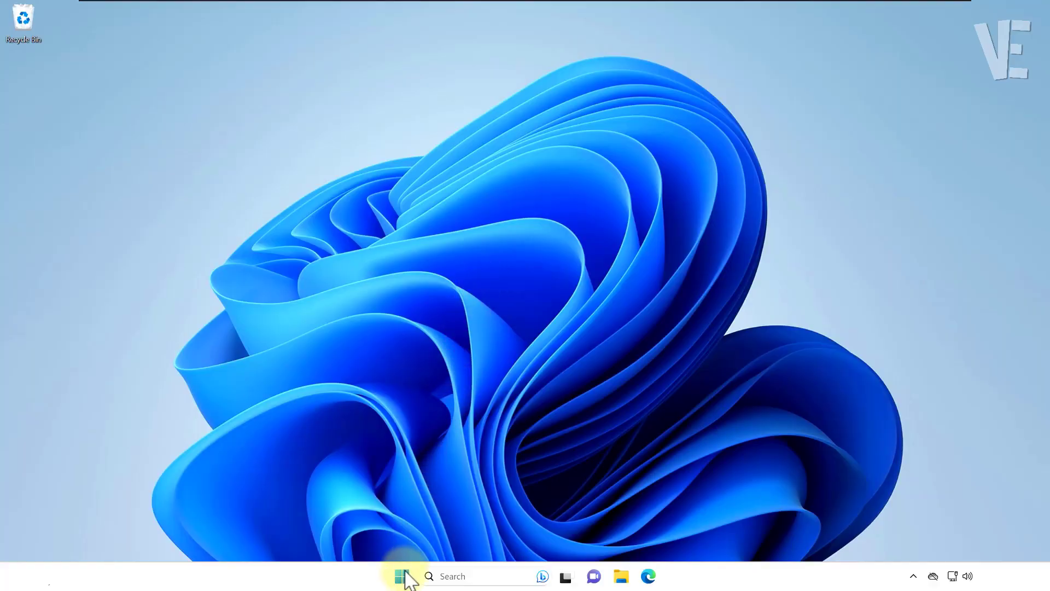
Search Windows for "device manager", open Device Manager and move its window nearer the middle of the desktop.
{"action": "left_click", "coordinate": [403, 576]}
{"action": "left_click", "coordinate": [441, 137]}
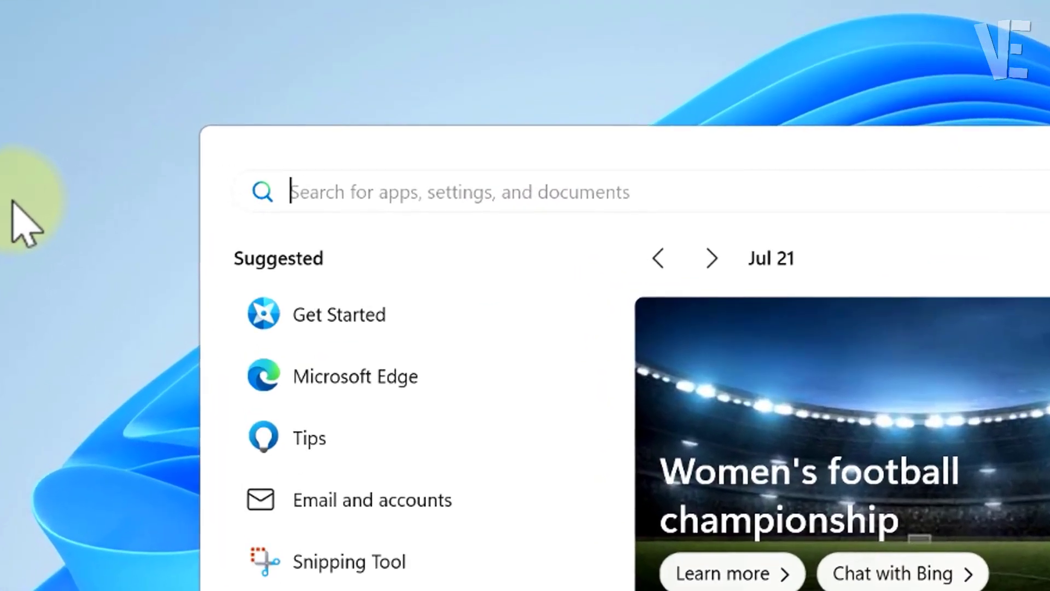
{"action": "type", "text": "device mana"}
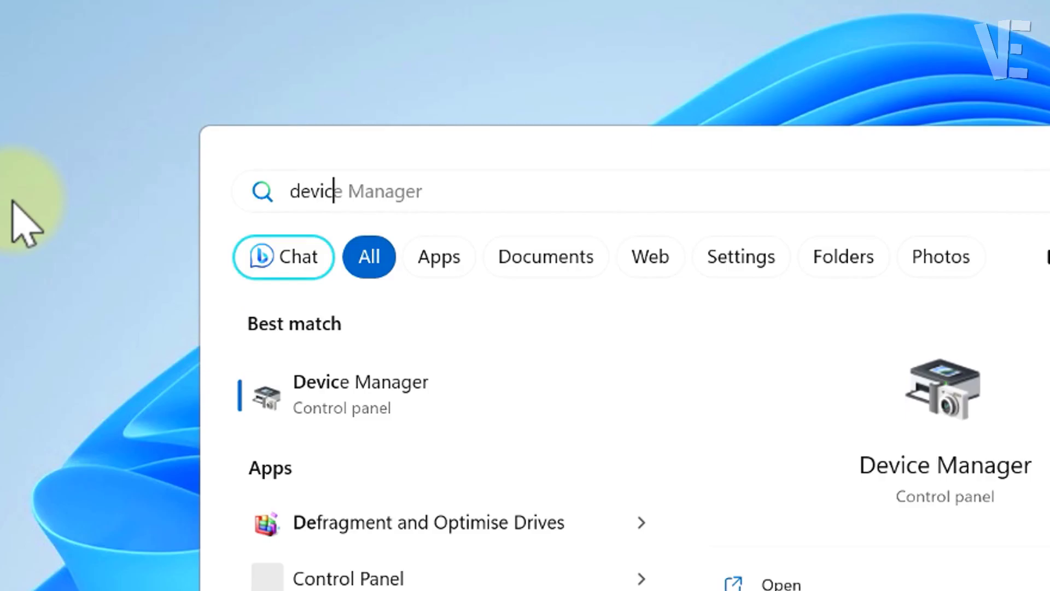
{"action": "type", "text": "ger"}
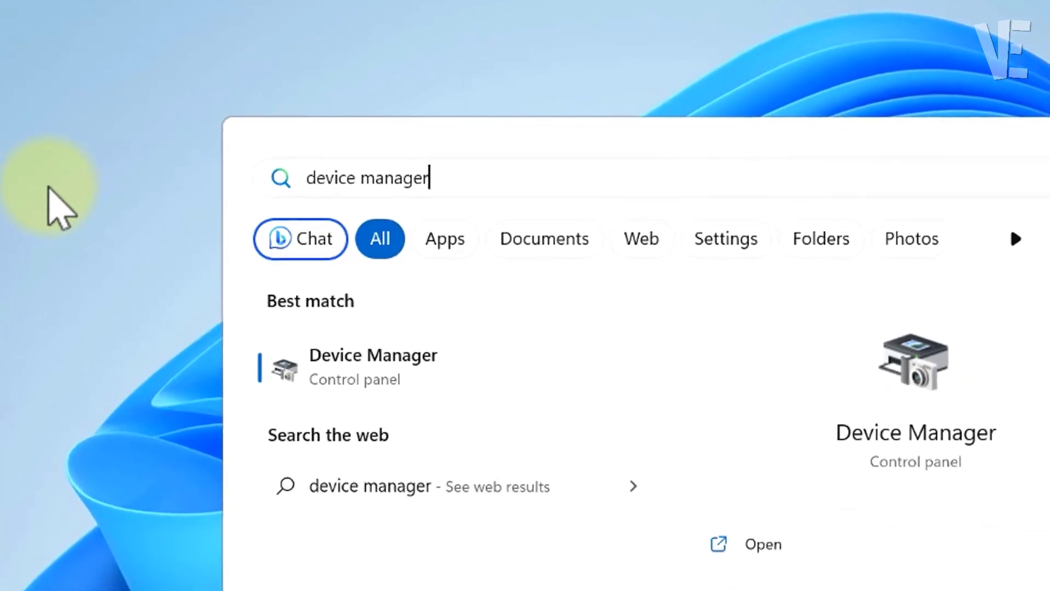
{"action": "left_click", "coordinate": [392, 382]}
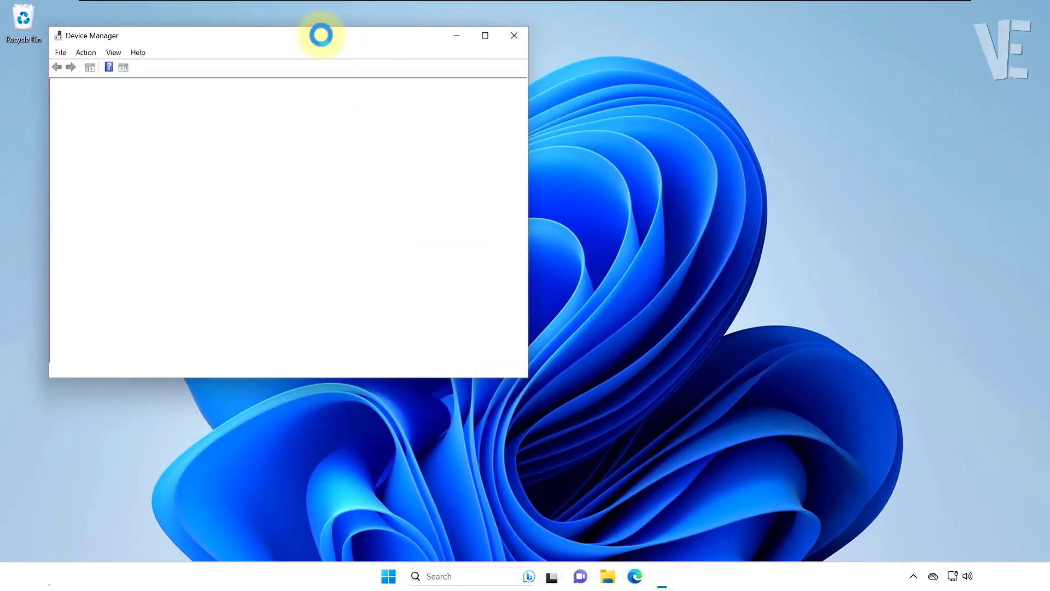
{"action": "left_click_drag", "start_coordinate": [318, 16], "coordinate": [417, 74]}
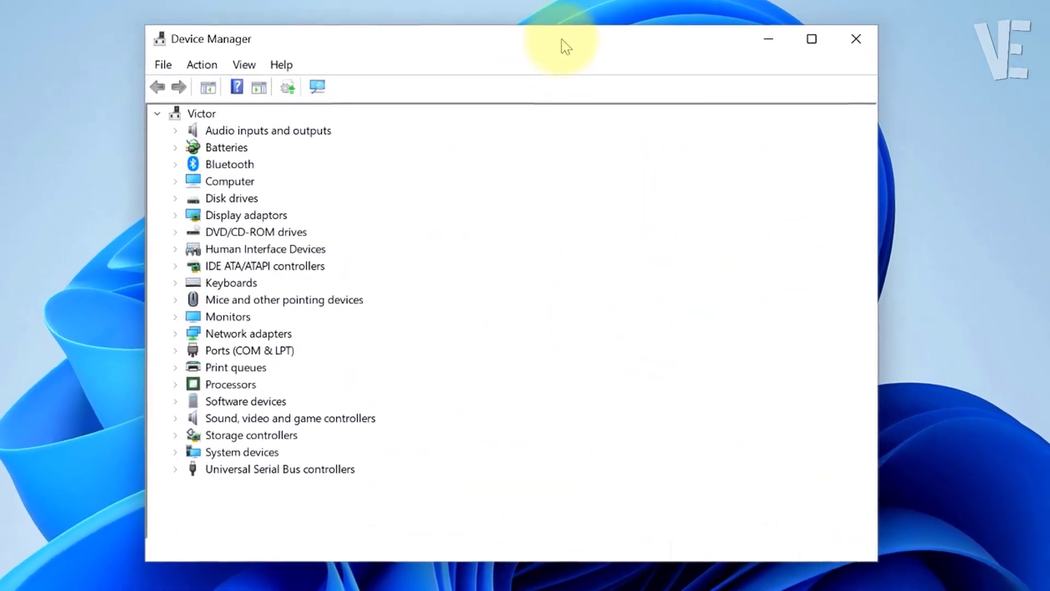
Start a driver update for the VMware SVGA 3D display adaptor and have Windows search automatically for drivers.
{"action": "left_click", "coordinate": [239, 216]}
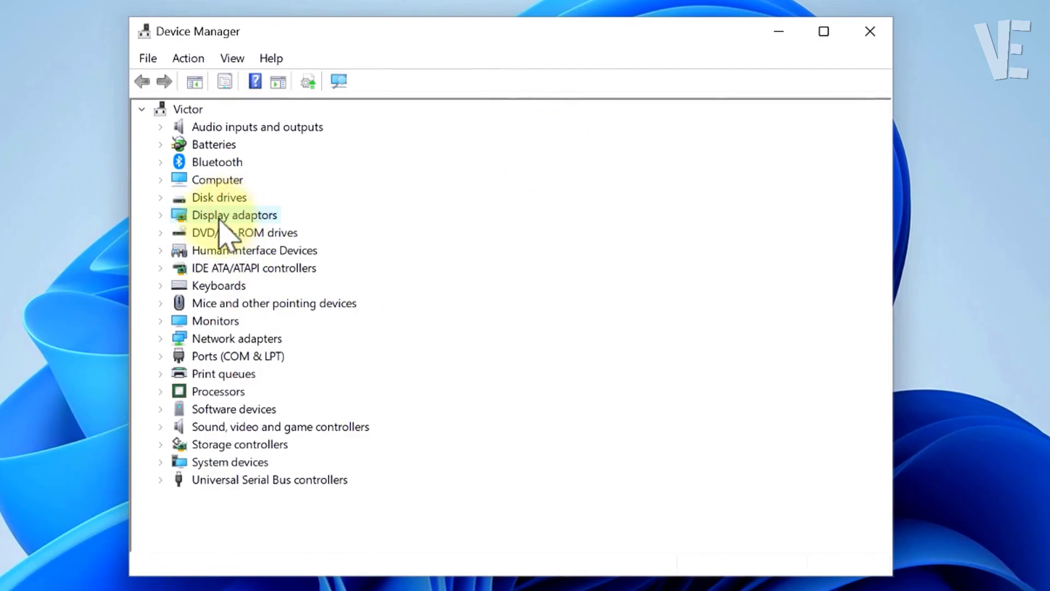
{"action": "left_click", "coordinate": [161, 215]}
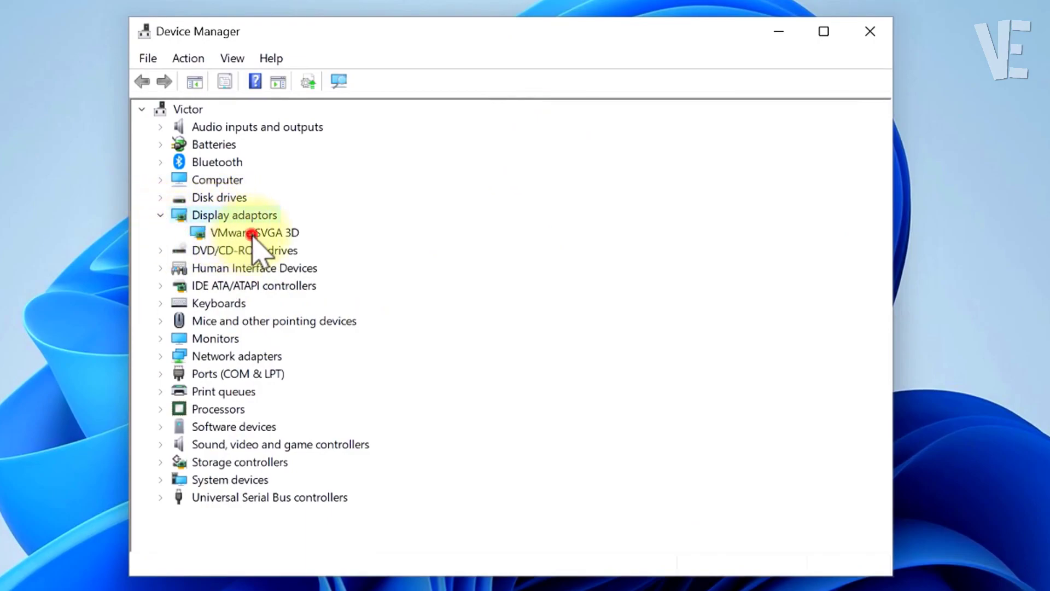
{"action": "left_click", "coordinate": [229, 233]}
{"action": "right_click", "coordinate": [282, 232]}
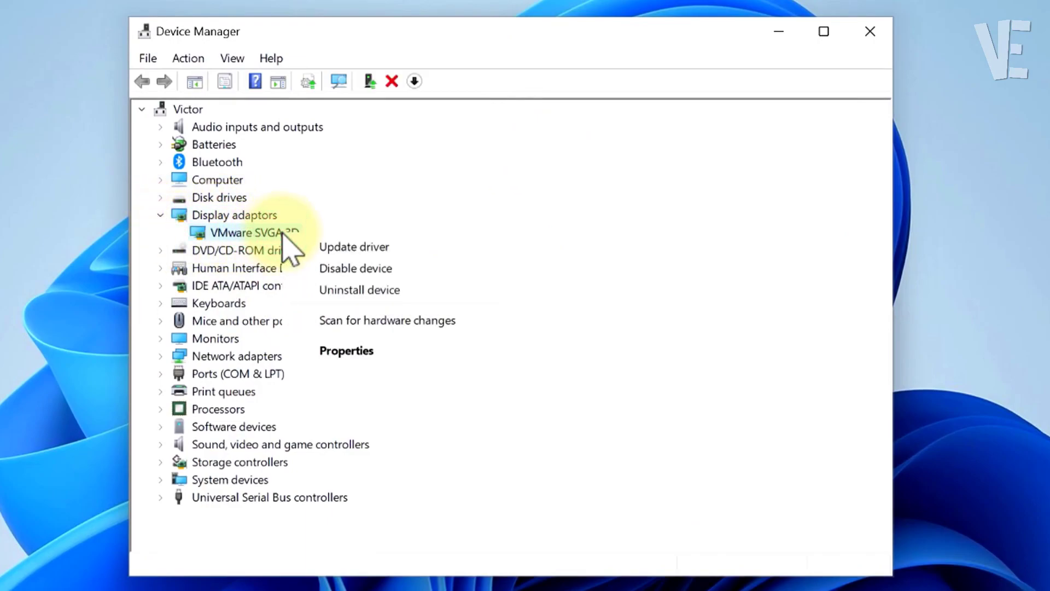
{"action": "left_click", "coordinate": [387, 246]}
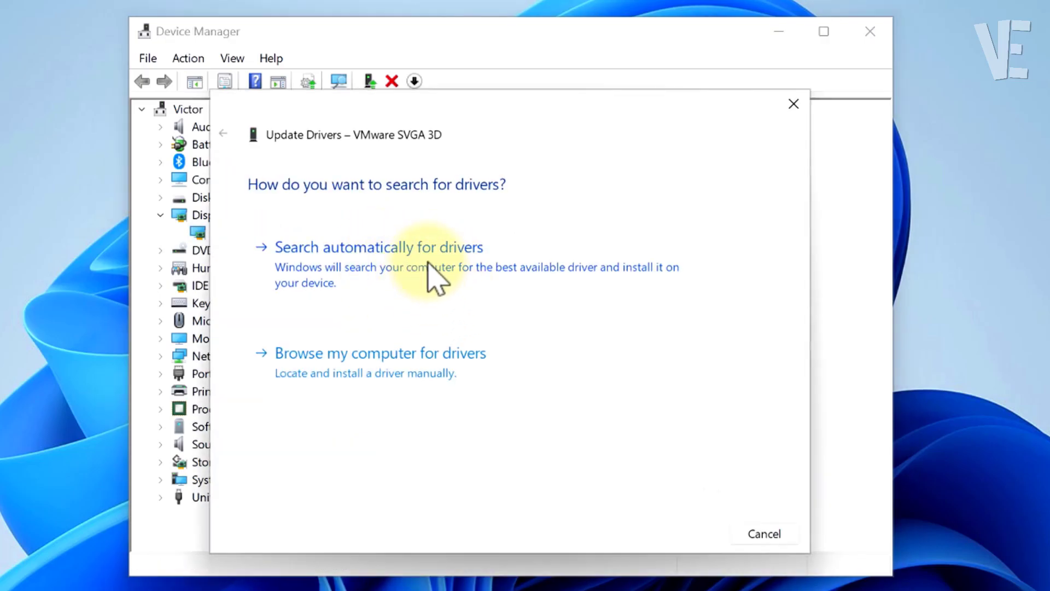
{"action": "left_click", "coordinate": [428, 262]}
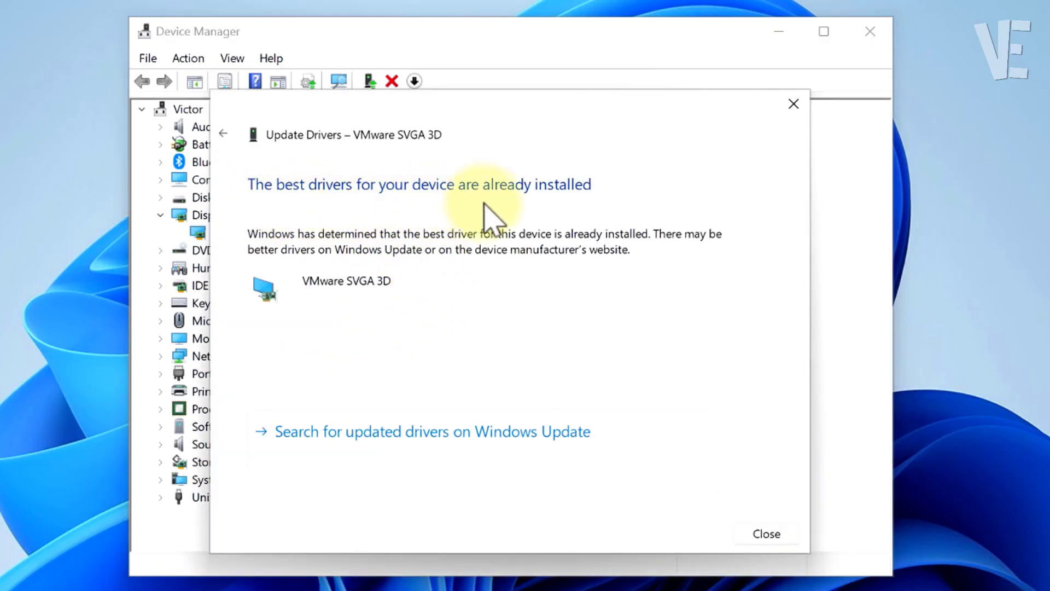
Continue the driver search in Windows Update and check for updates.
{"action": "left_click", "coordinate": [451, 434]}
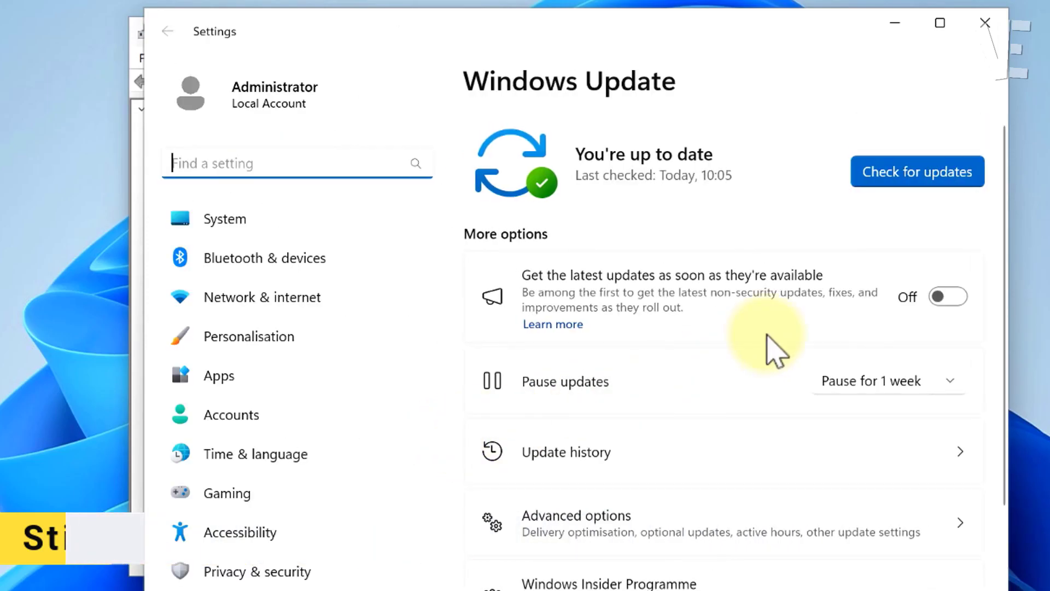
{"action": "left_click", "coordinate": [897, 180]}
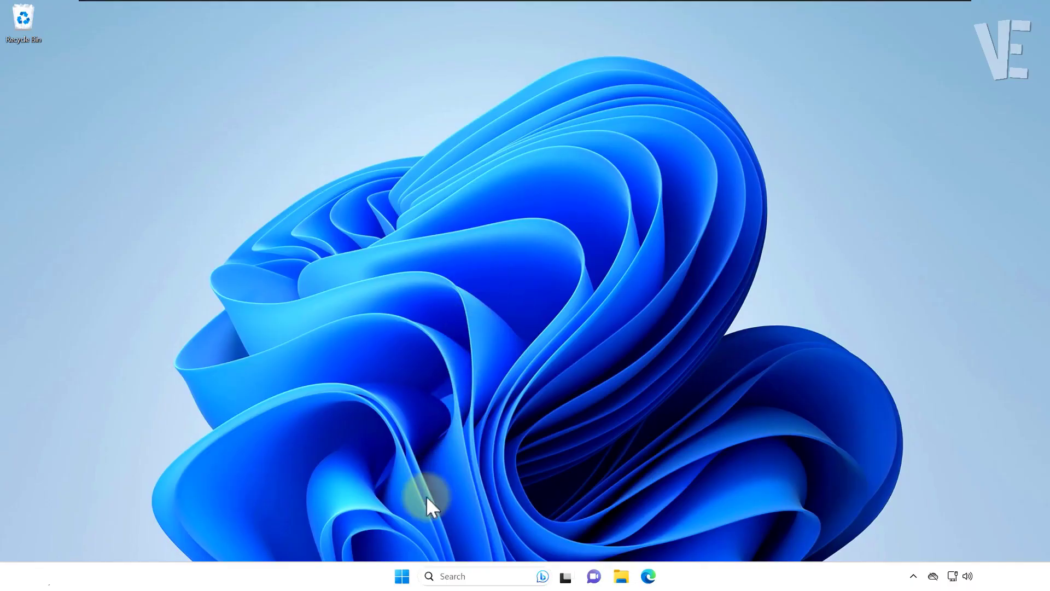
Open Device Manager again by searching for "device manager" and move its window away from the desktop's corner.
{"action": "left_click", "coordinate": [403, 577]}
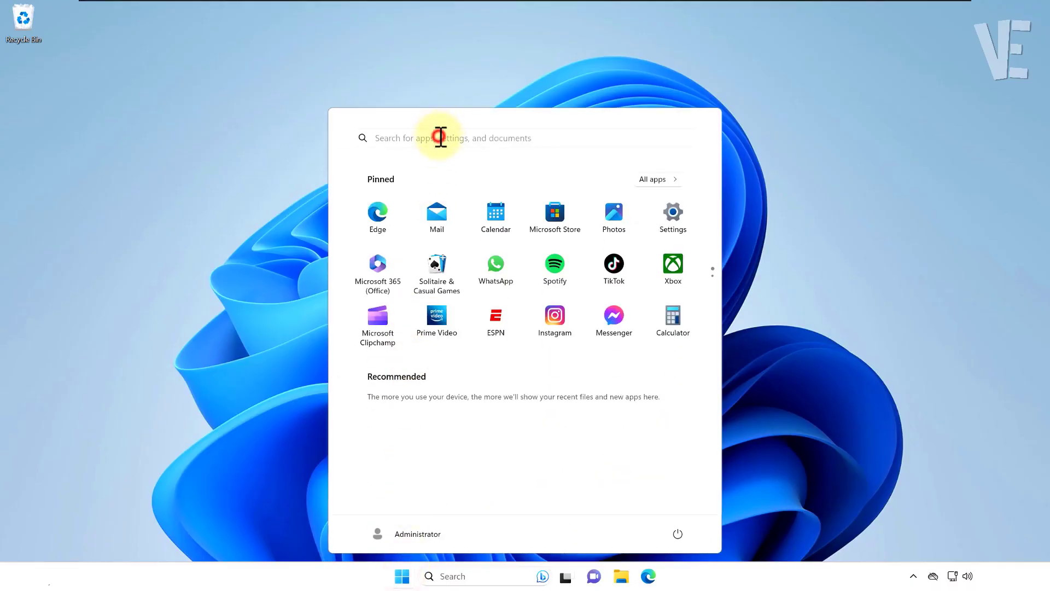
{"action": "left_click", "coordinate": [441, 137]}
{"action": "type", "text": "device manager"}
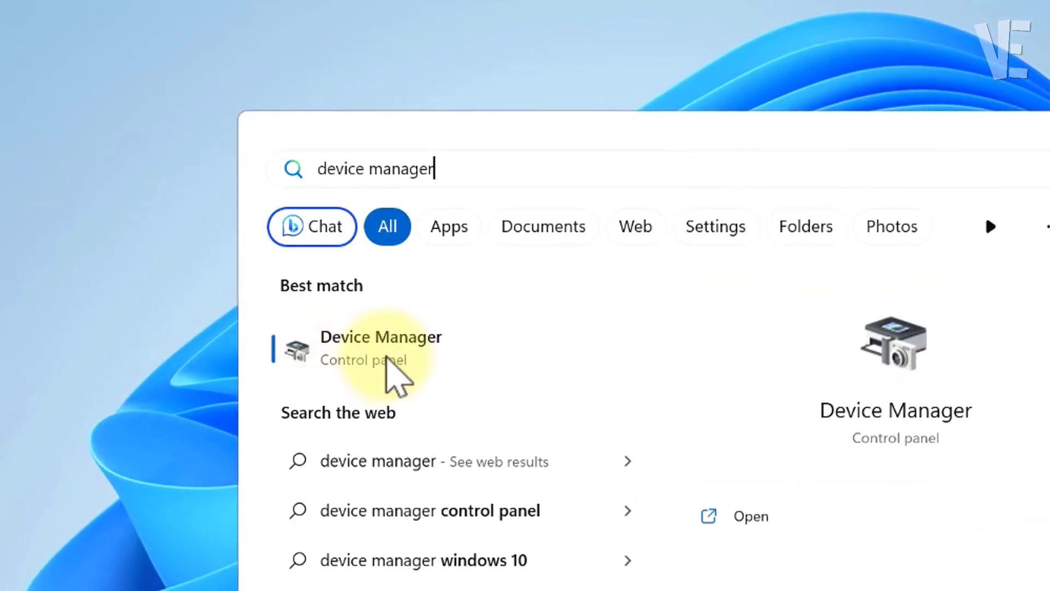
{"action": "left_click", "coordinate": [412, 346]}
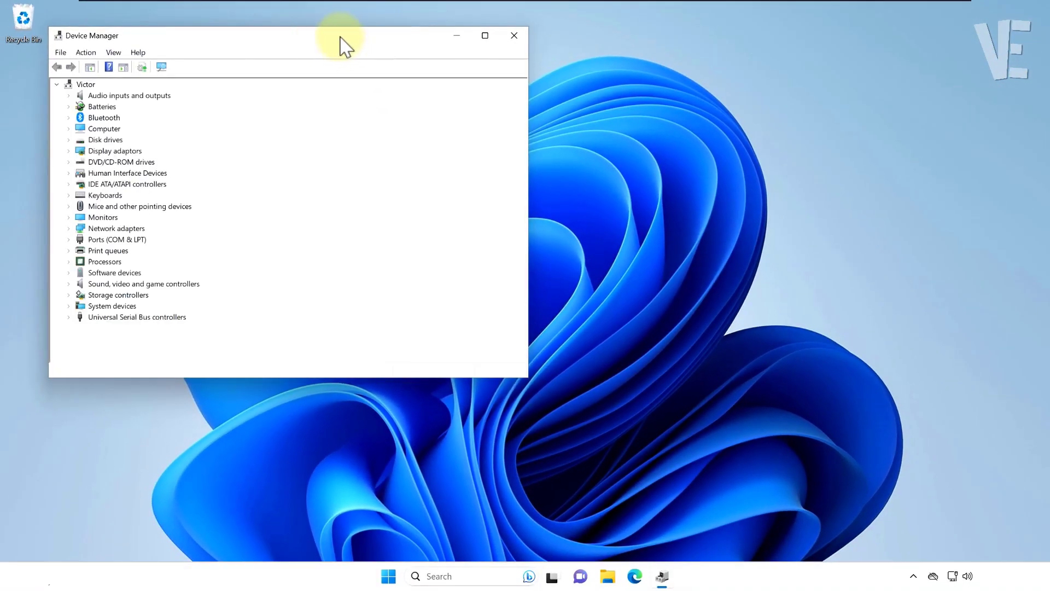
{"action": "left_click_drag", "start_coordinate": [341, 41], "coordinate": [443, 99]}
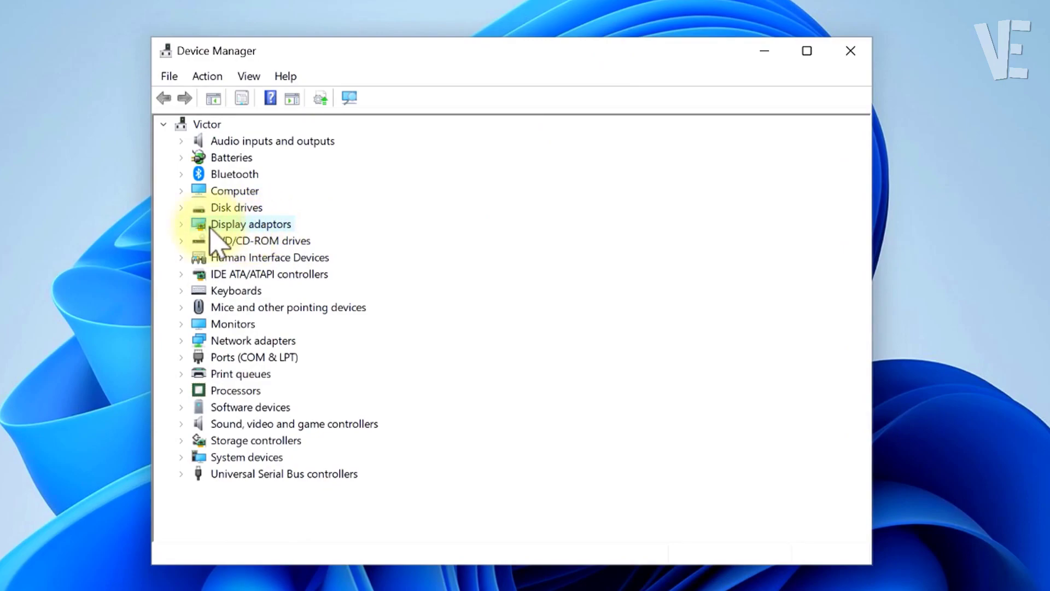
Install the VMware SVGA 3D driver manually from the list of drivers available on the computer, then close Device Manager.
{"action": "left_click", "coordinate": [181, 224]}
{"action": "left_click", "coordinate": [265, 241]}
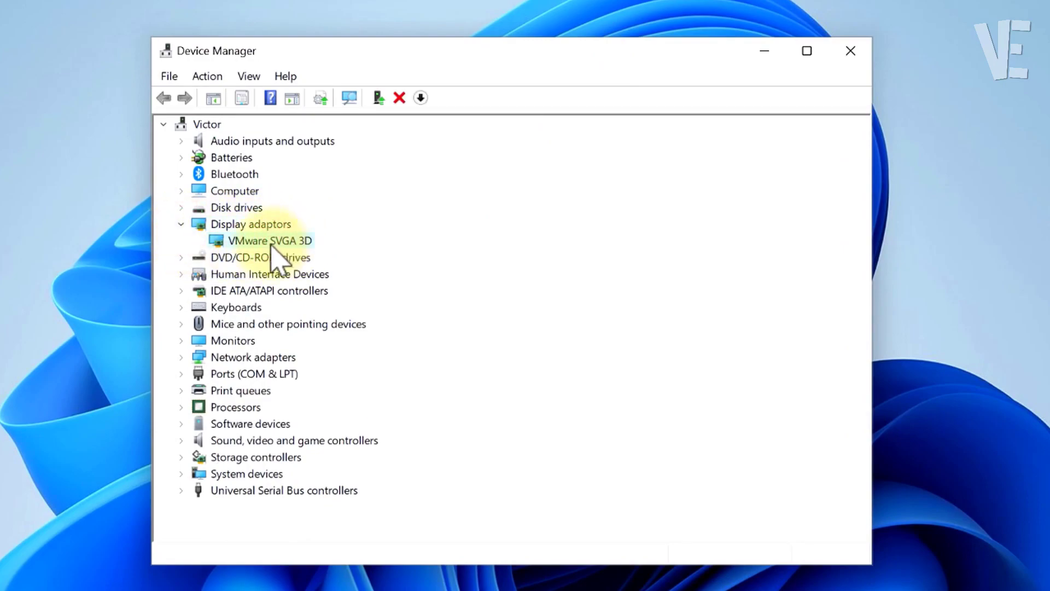
{"action": "right_click", "coordinate": [292, 242]}
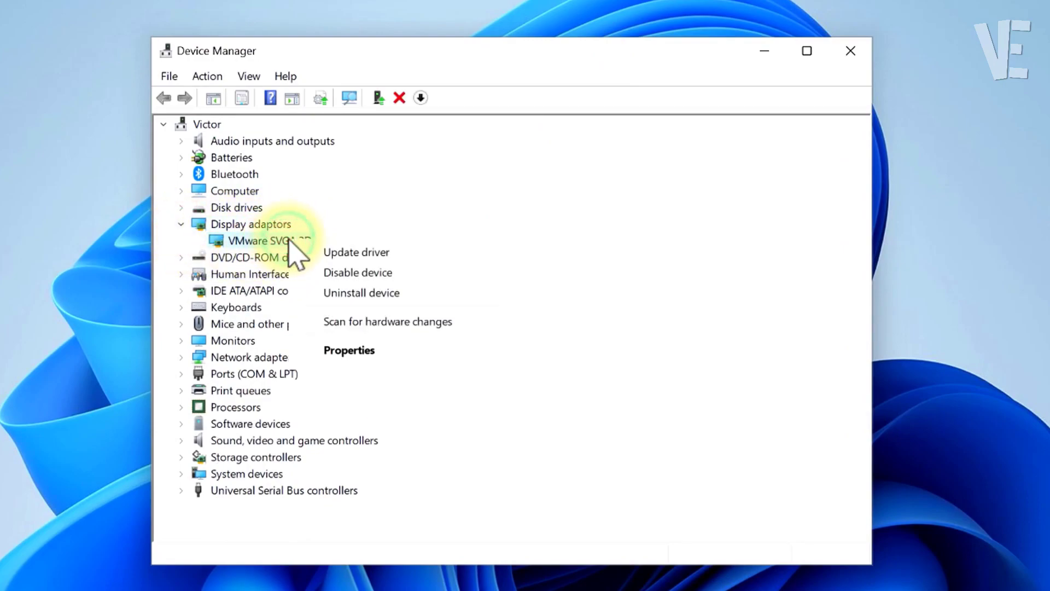
{"action": "left_click", "coordinate": [390, 252]}
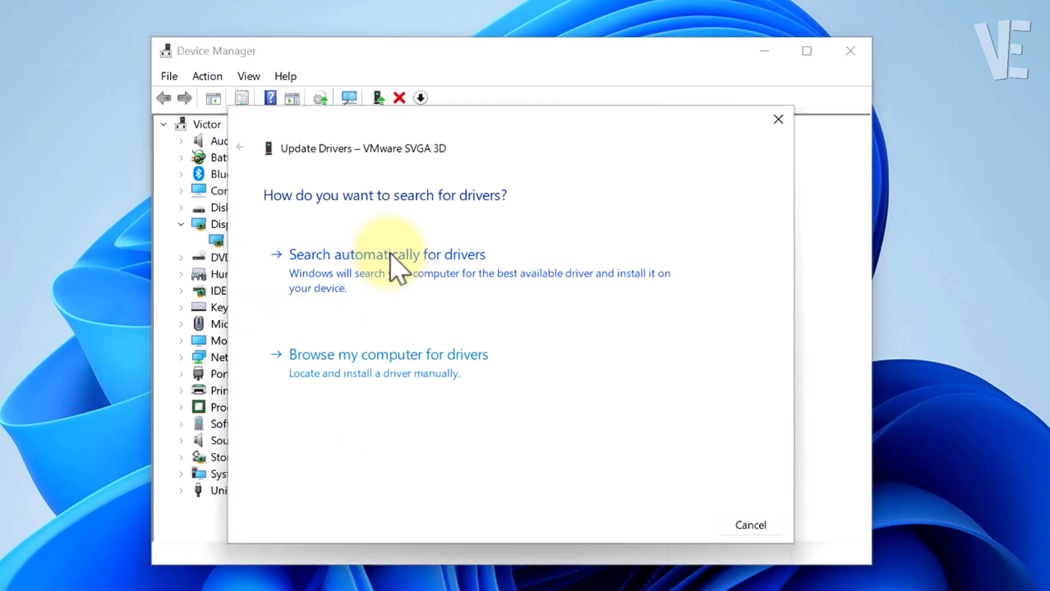
{"action": "left_click", "coordinate": [441, 365]}
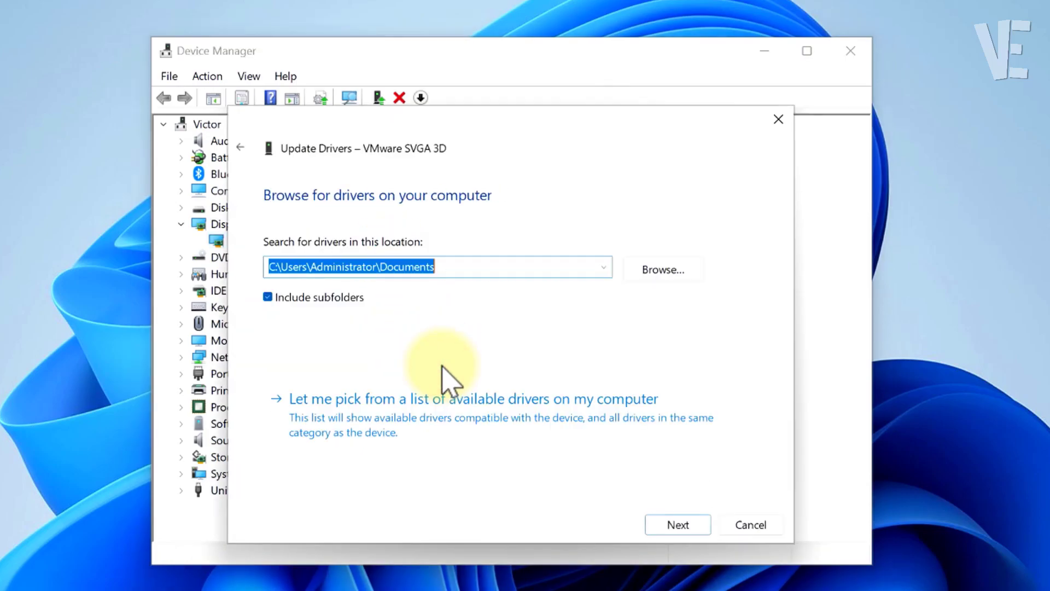
{"action": "left_click", "coordinate": [447, 418]}
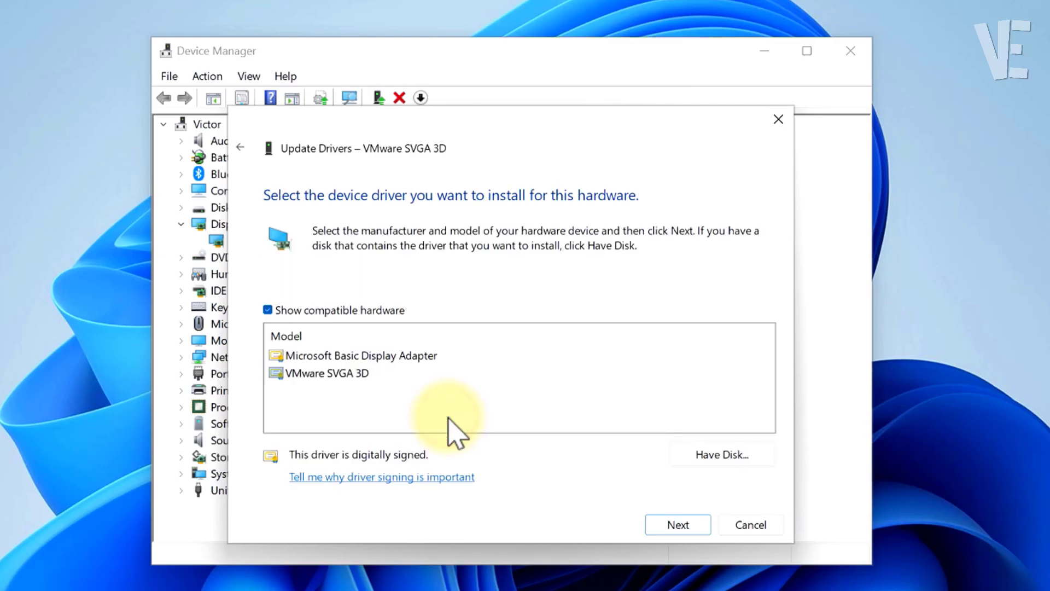
{"action": "left_click", "coordinate": [327, 374]}
{"action": "left_click", "coordinate": [674, 524]}
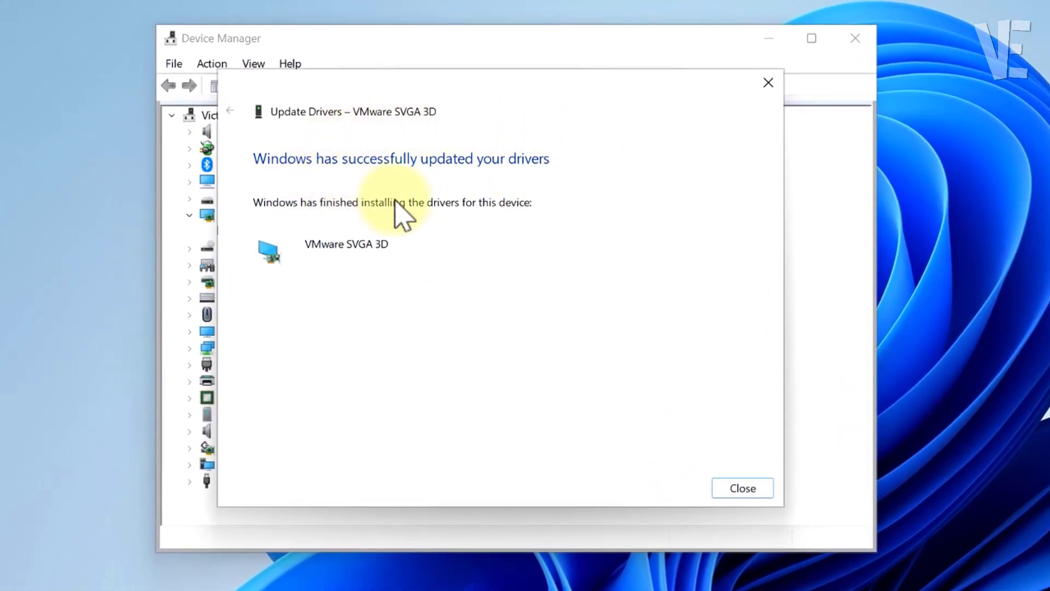
{"action": "left_click", "coordinate": [736, 495]}
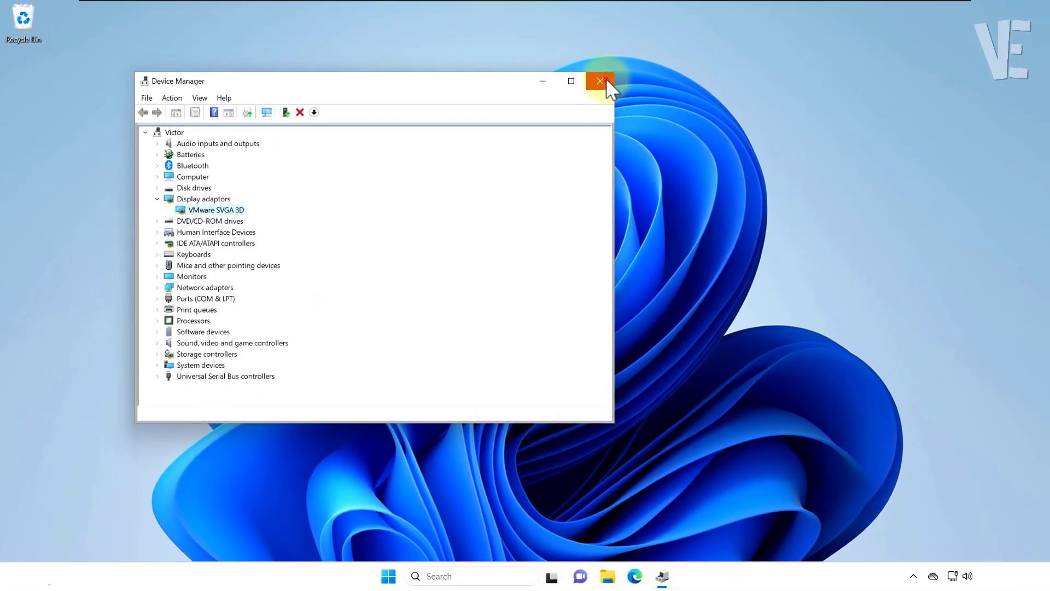
{"action": "left_click", "coordinate": [601, 81]}
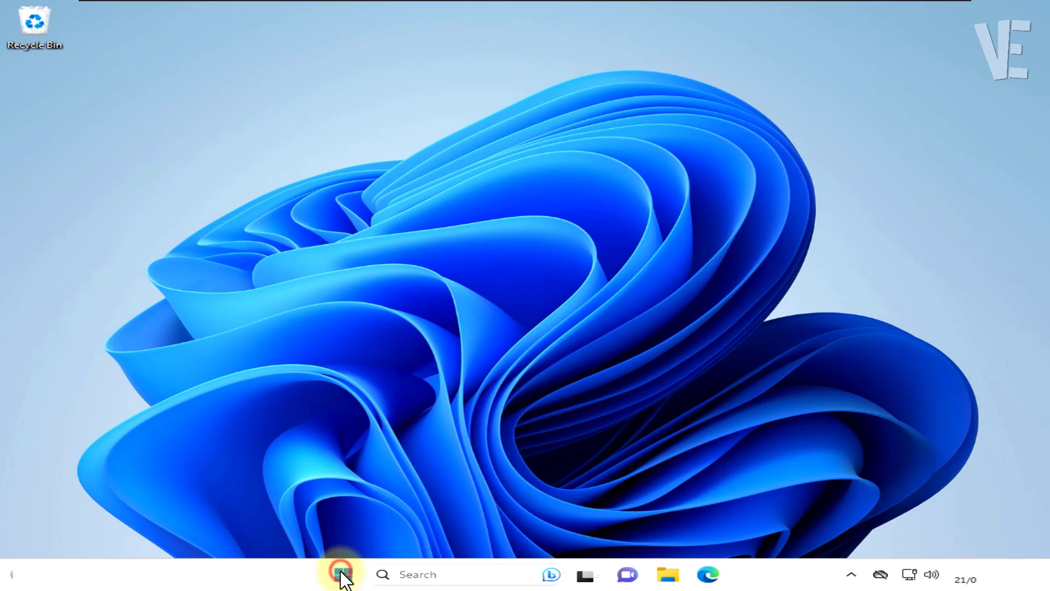
Open Settings and go to the optional updates in the advanced options of Windows Update.
{"action": "left_click", "coordinate": [342, 574]}
{"action": "left_click", "coordinate": [743, 174]}
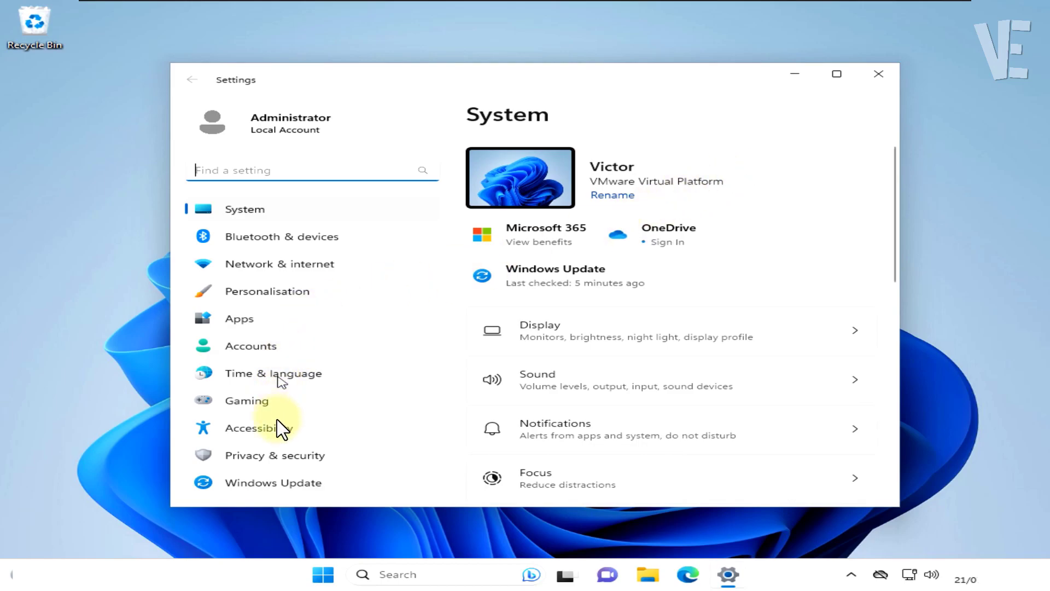
{"action": "left_click", "coordinate": [290, 482]}
{"action": "scroll", "coordinate": [631, 297], "scroll_direction": "down", "scroll_amount": 2}
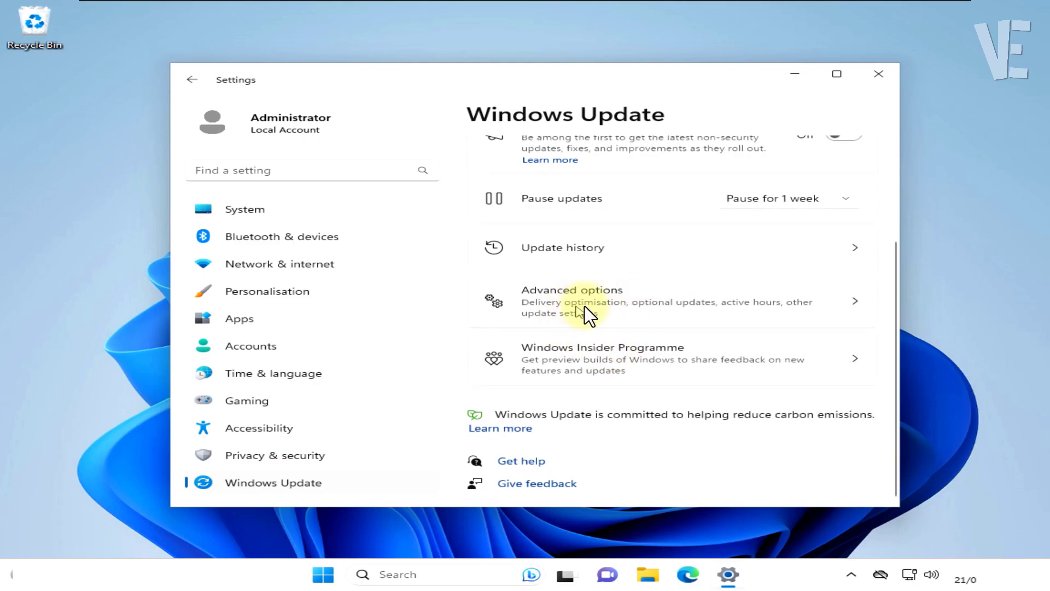
{"action": "left_click", "coordinate": [598, 304]}
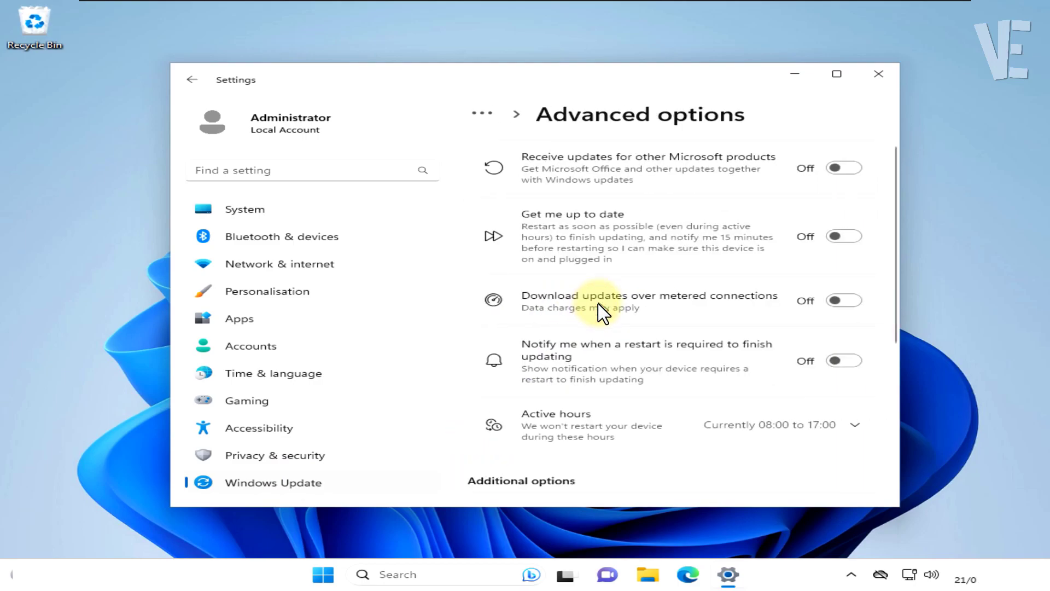
{"action": "scroll", "coordinate": [599, 304], "scroll_direction": "down", "scroll_amount": 4}
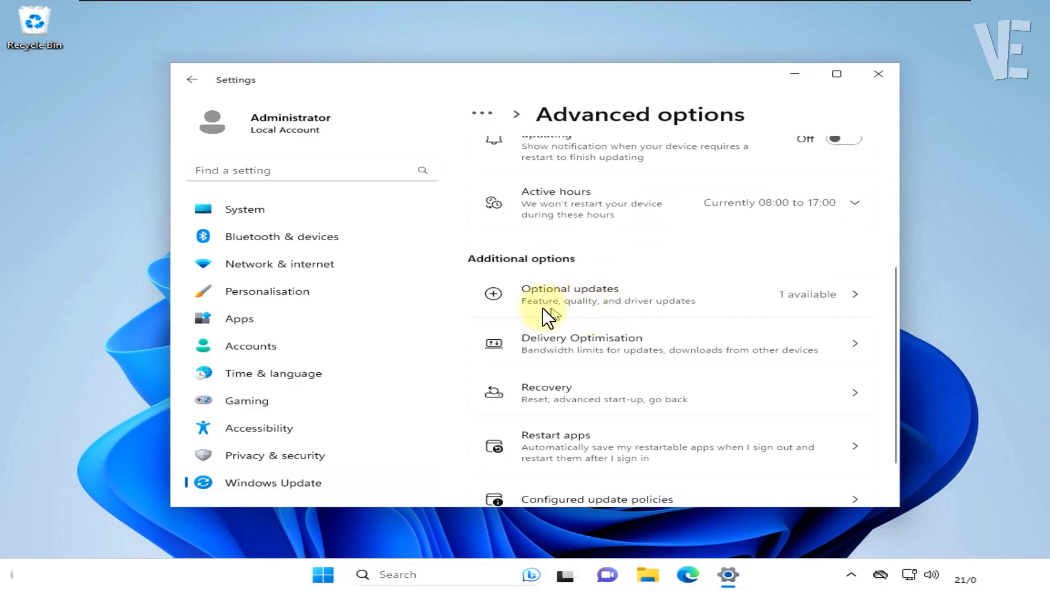
{"action": "left_click", "coordinate": [599, 298]}
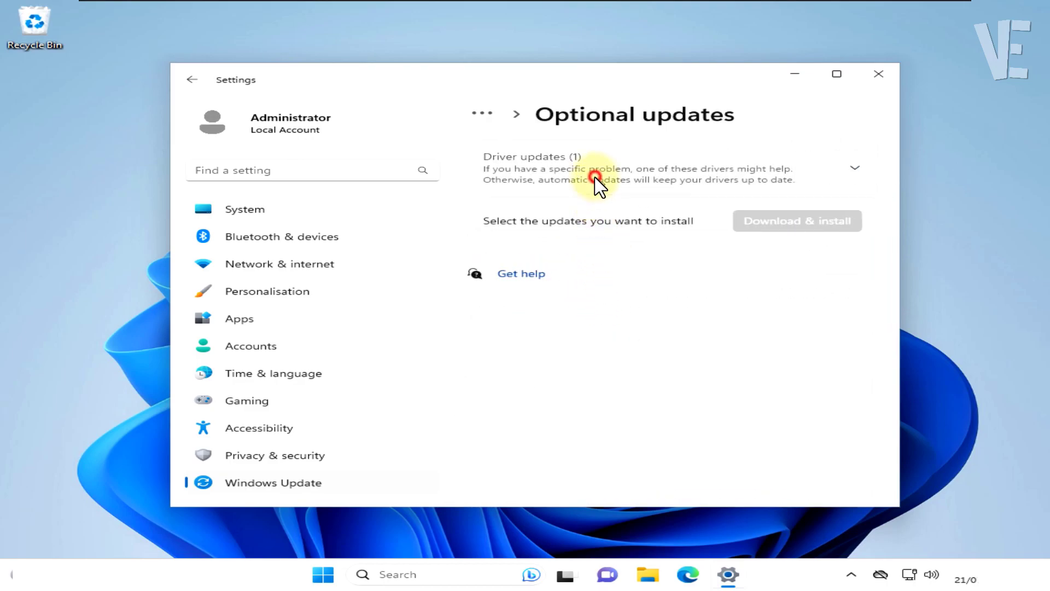
Select the optional driver update "VMware, Inc. - Display - 9.17.5.1" and download and install it.
{"action": "left_click", "coordinate": [595, 177]}
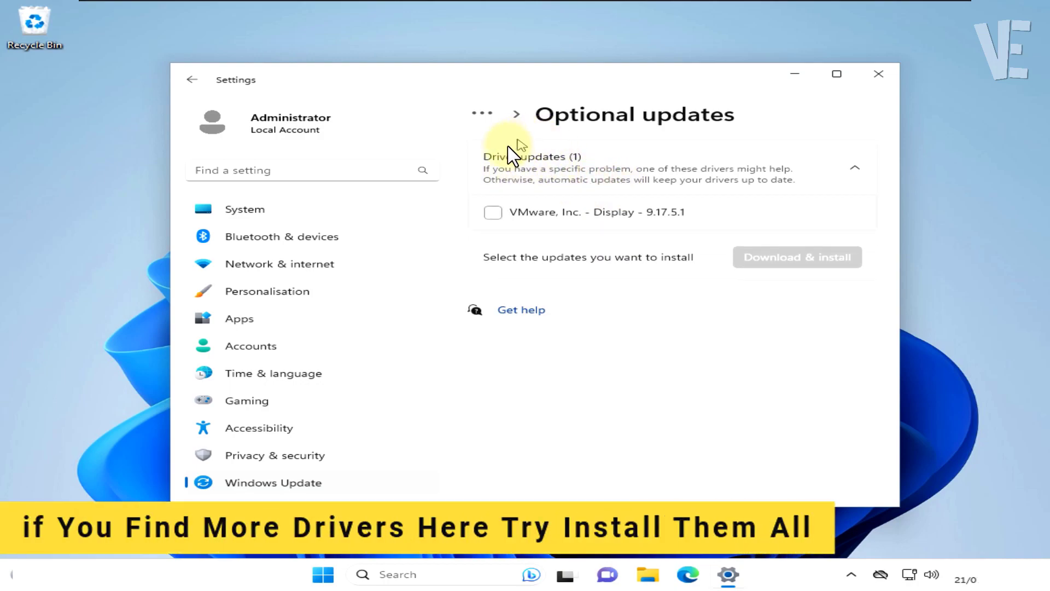
{"action": "left_click", "coordinate": [493, 213]}
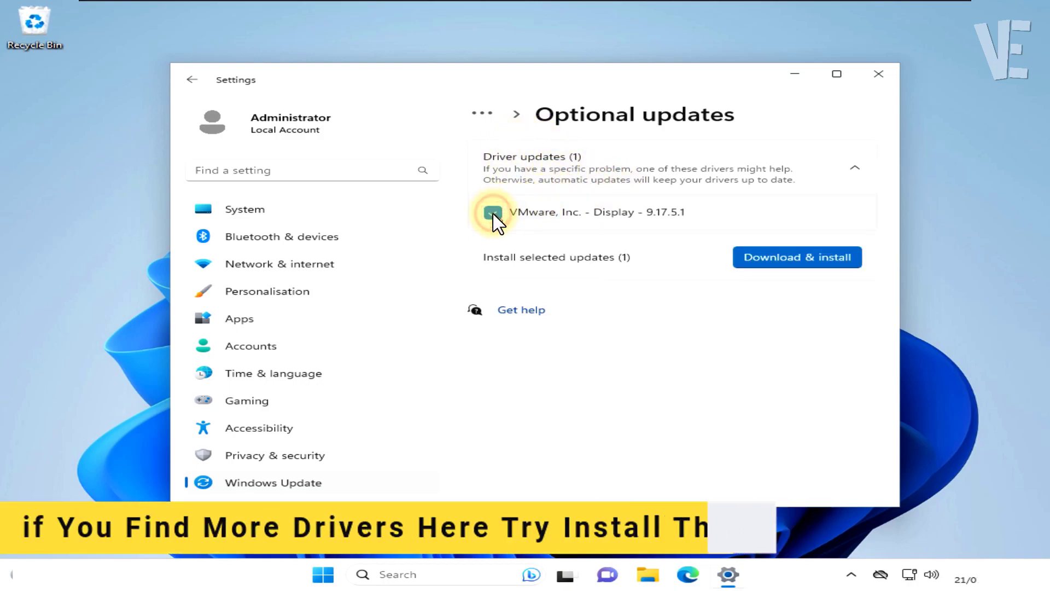
{"action": "left_click", "coordinate": [782, 257]}
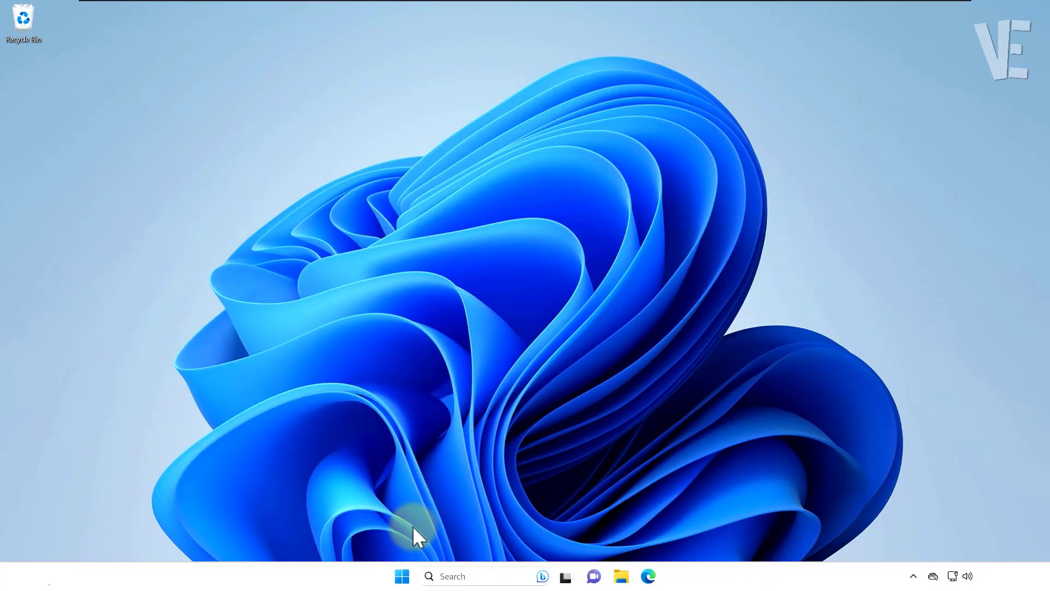
Search the computer for "device manager" and open Device Manager.
{"action": "left_click", "coordinate": [403, 576]}
{"action": "left_click", "coordinate": [438, 136]}
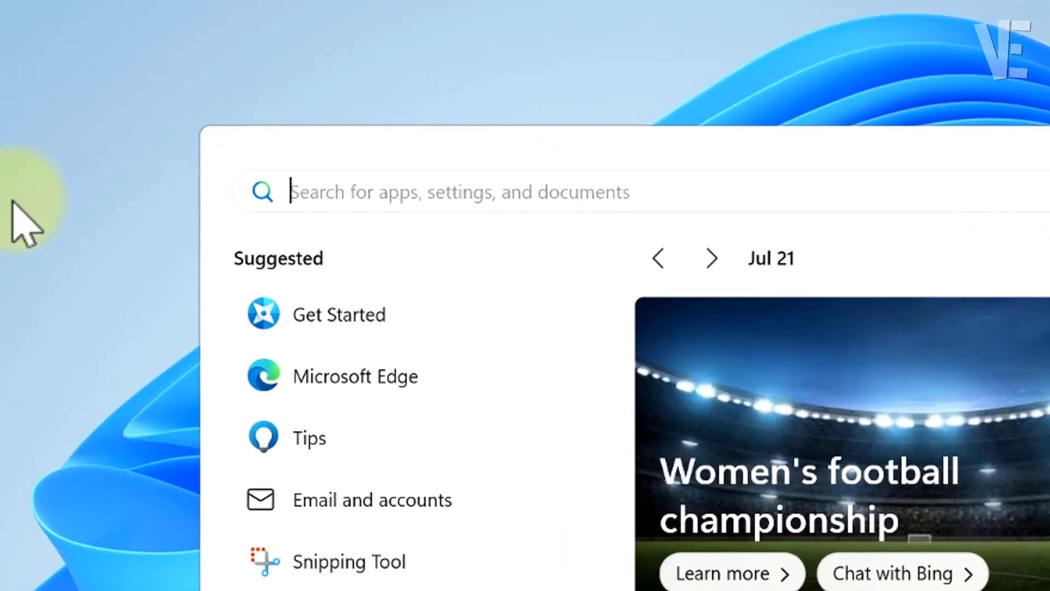
{"action": "type", "text": "device"}
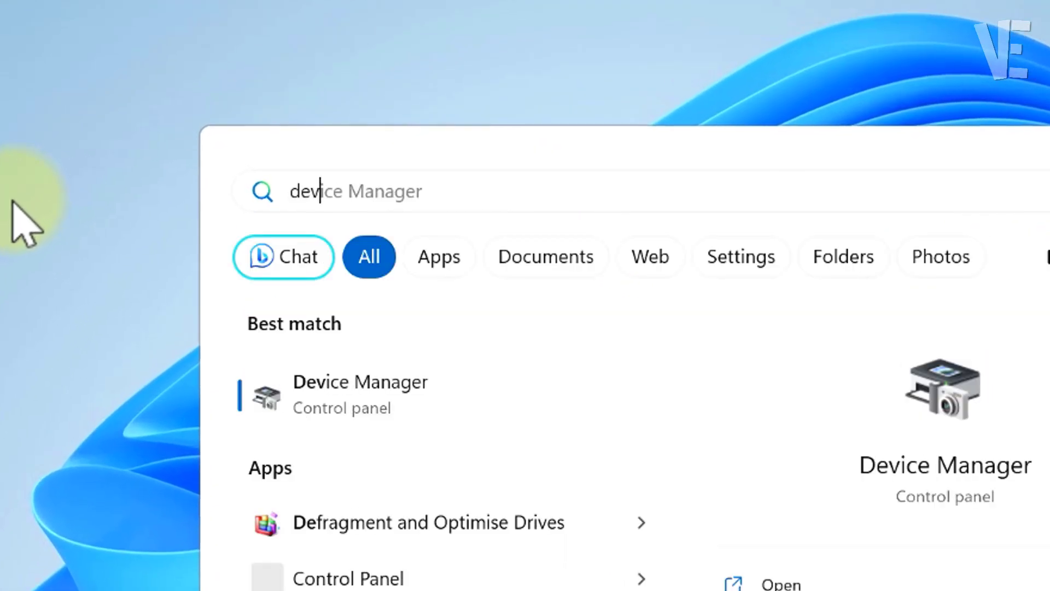
{"action": "type", "text": " manager"}
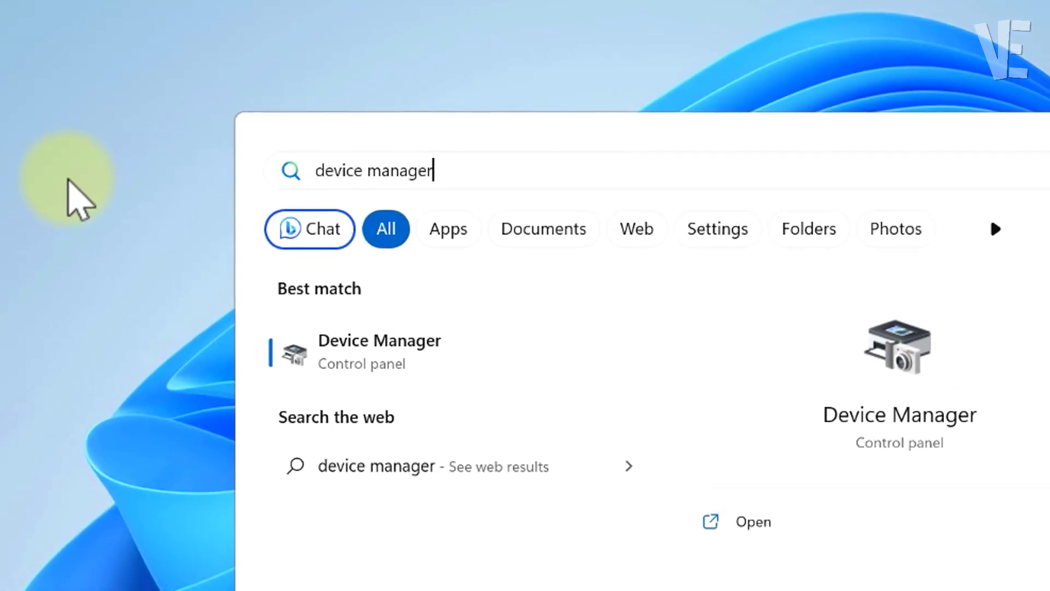
{"action": "left_click", "coordinate": [411, 350]}
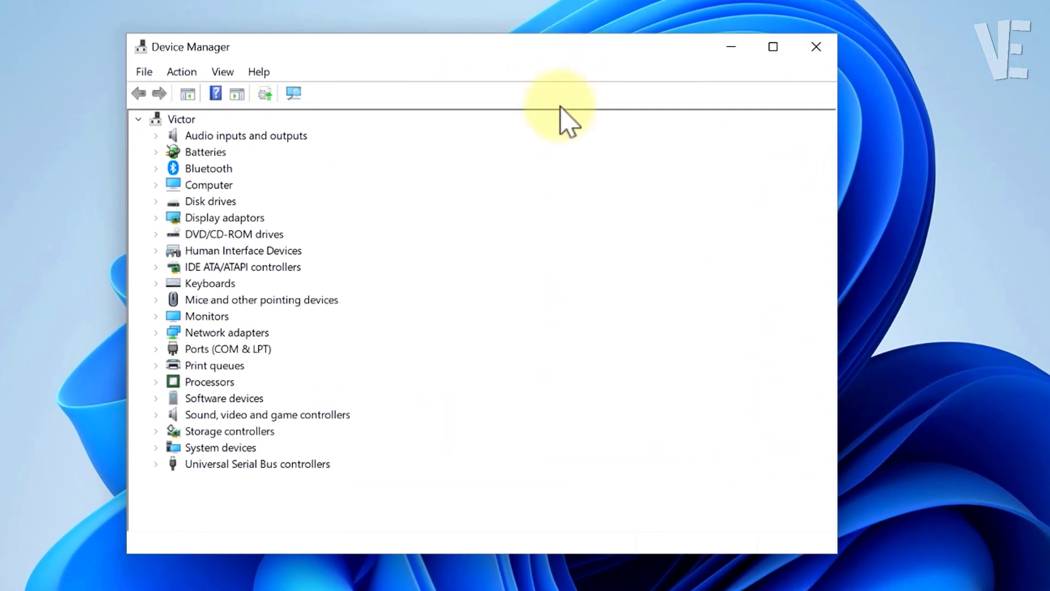
Uninstall the VMware SVGA 3D device under the display adaptors, leaving the option to remove its driver unticked.
{"action": "left_click", "coordinate": [156, 217]}
{"action": "left_click", "coordinate": [269, 234]}
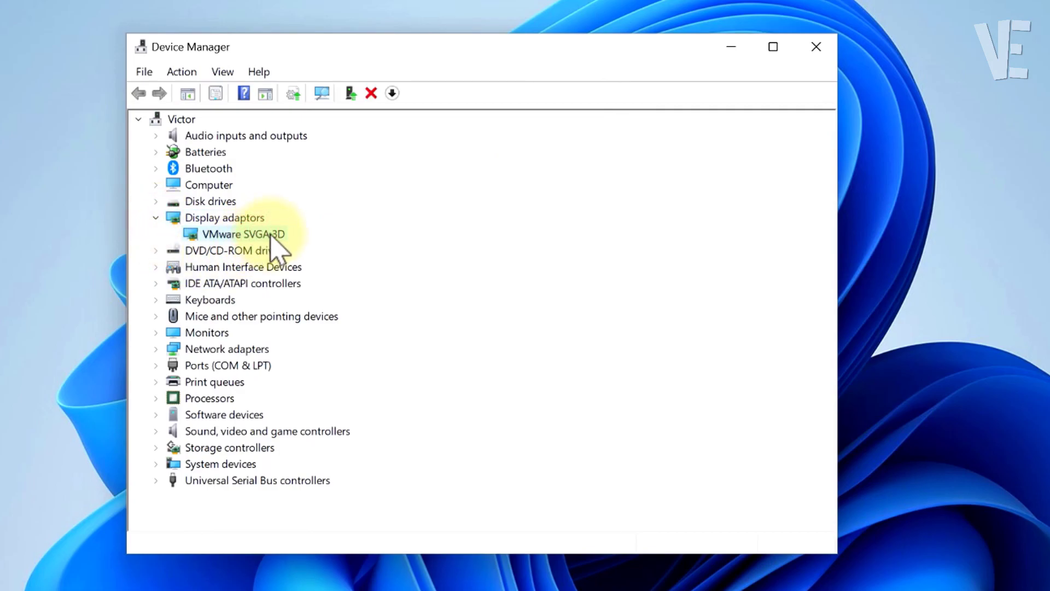
{"action": "right_click", "coordinate": [269, 234]}
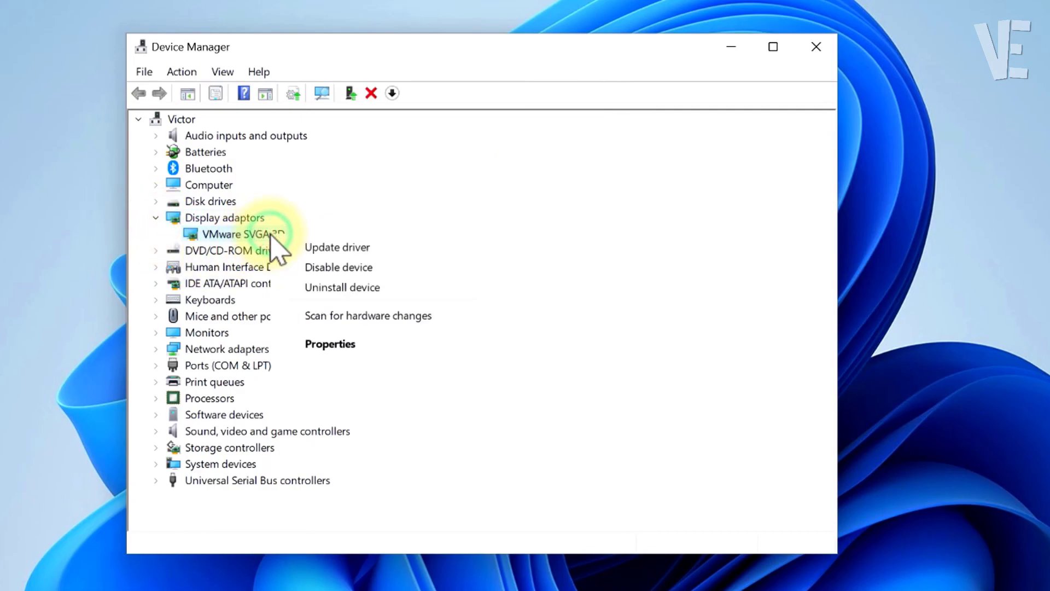
{"action": "left_click", "coordinate": [356, 287]}
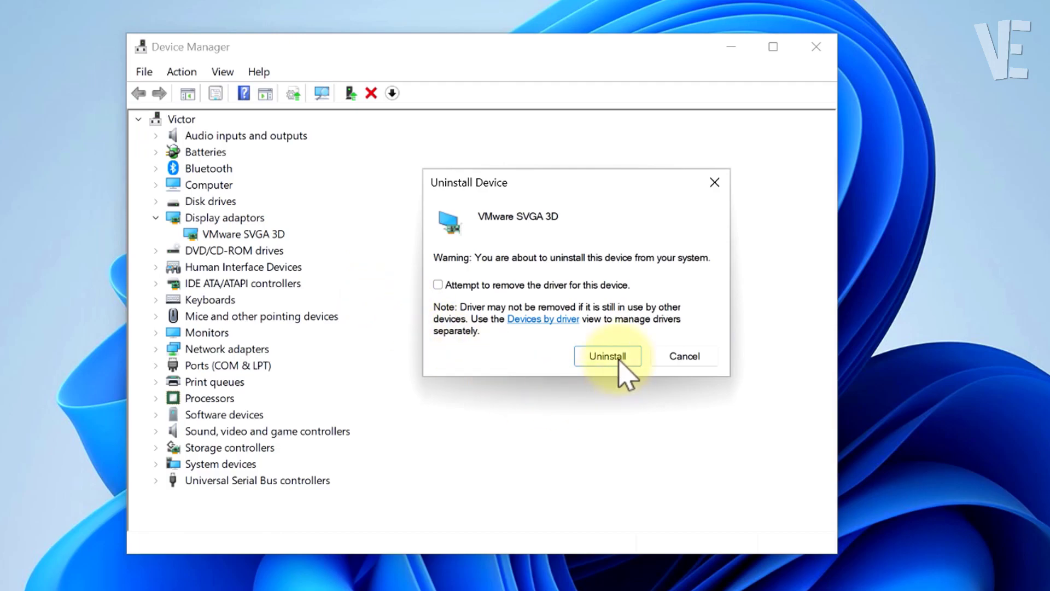
{"action": "left_click", "coordinate": [602, 356]}
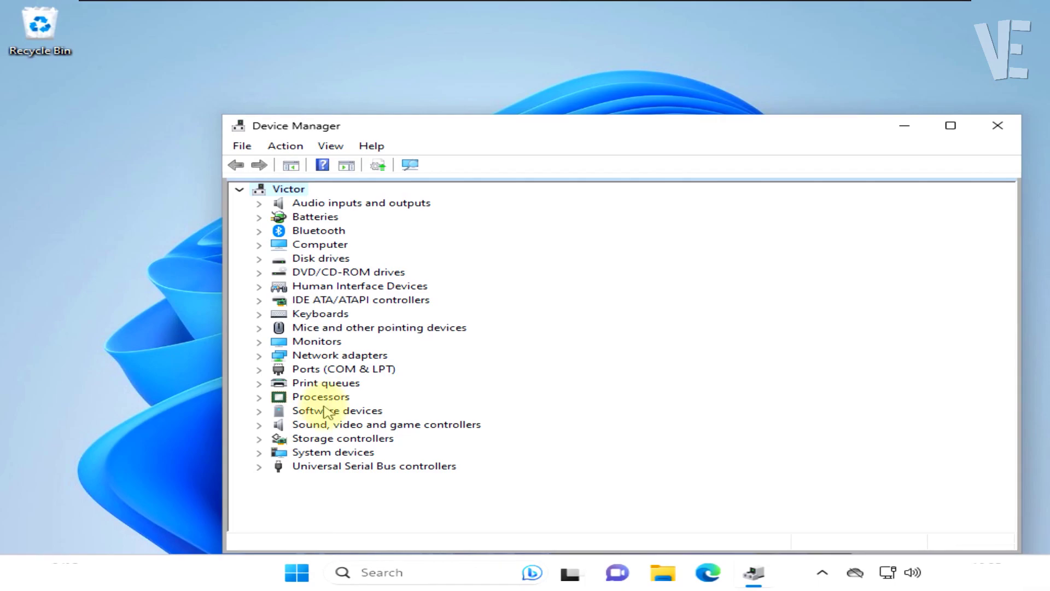
Restart the computer after uninstalling the display adaptor.
{"action": "left_click", "coordinate": [303, 570]}
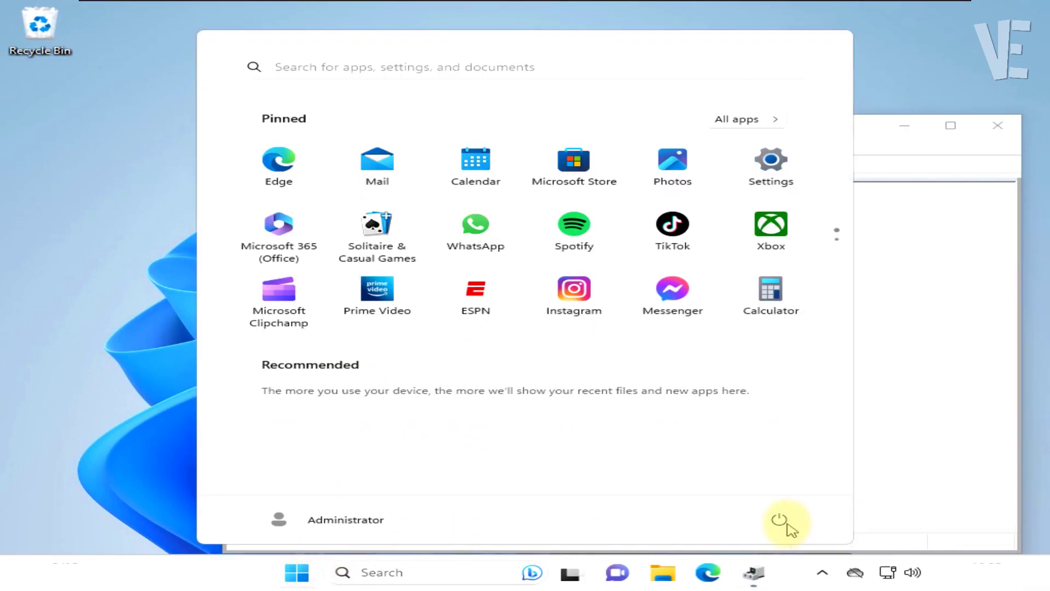
{"action": "left_click", "coordinate": [781, 522]}
{"action": "left_click", "coordinate": [771, 486]}
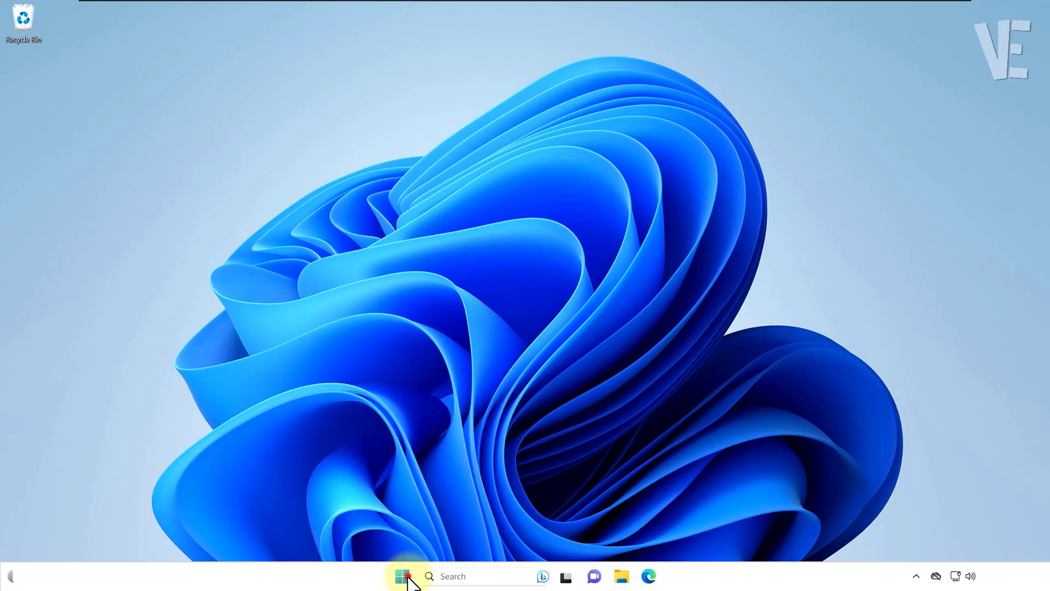
Search for "cmd" and run Command Prompt as administrator.
{"action": "left_click", "coordinate": [405, 578]}
{"action": "left_click", "coordinate": [465, 140]}
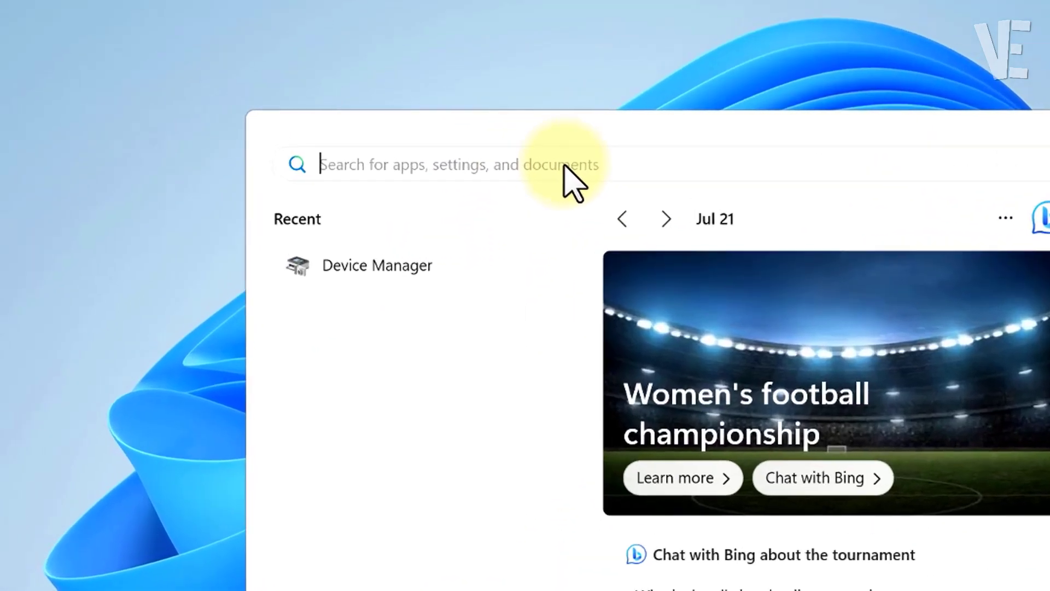
{"action": "type", "text": "cmd"}
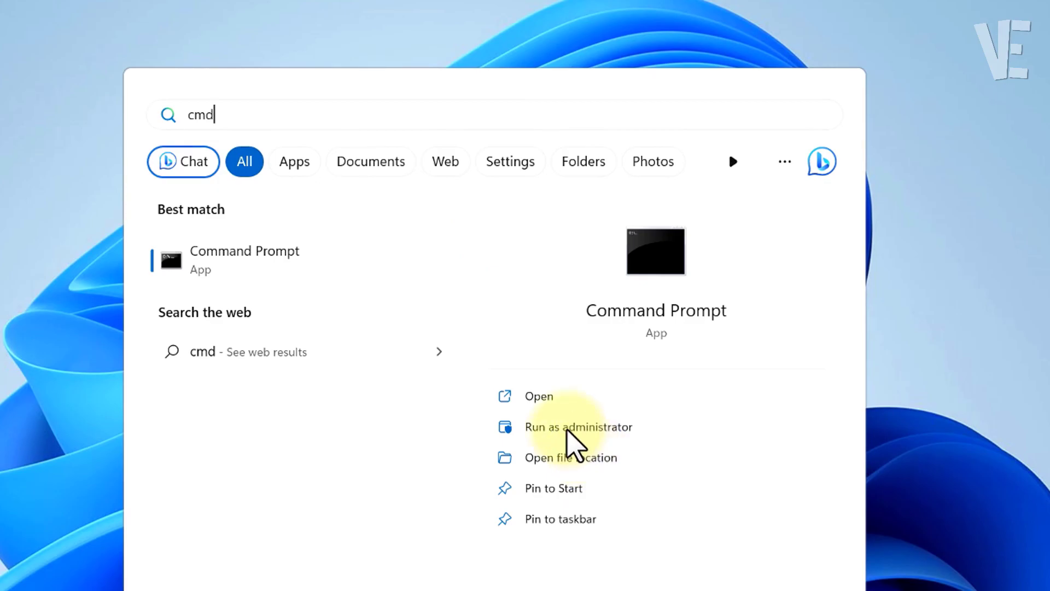
{"action": "left_click", "coordinate": [573, 423]}
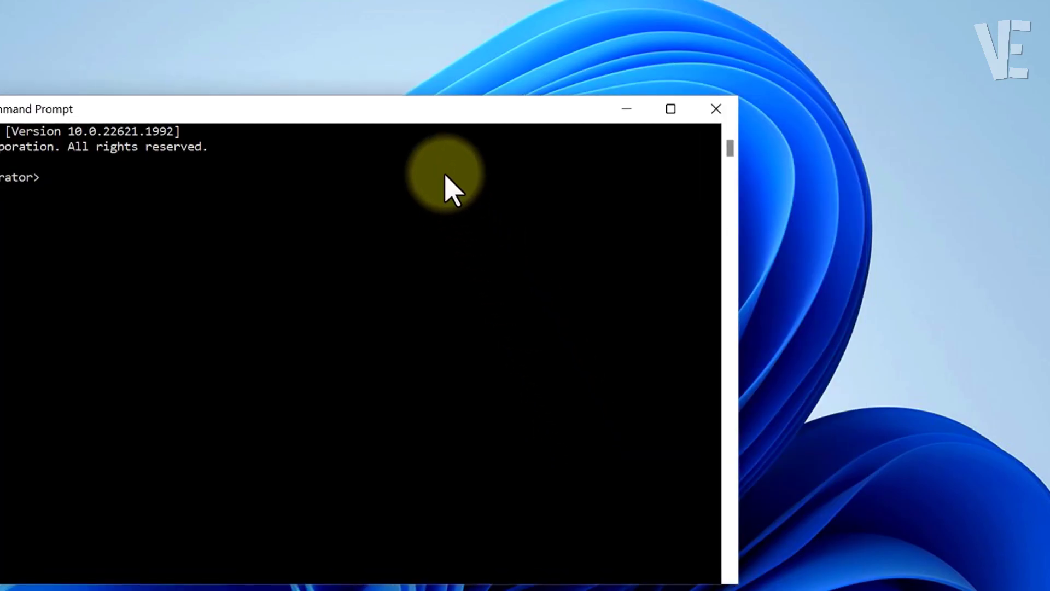
Run the system file check with the command "sfc /scannow" and close Command Prompt once the scan is complete.
{"action": "left_click_drag", "start_coordinate": [423, 109], "coordinate": [638, 87]}
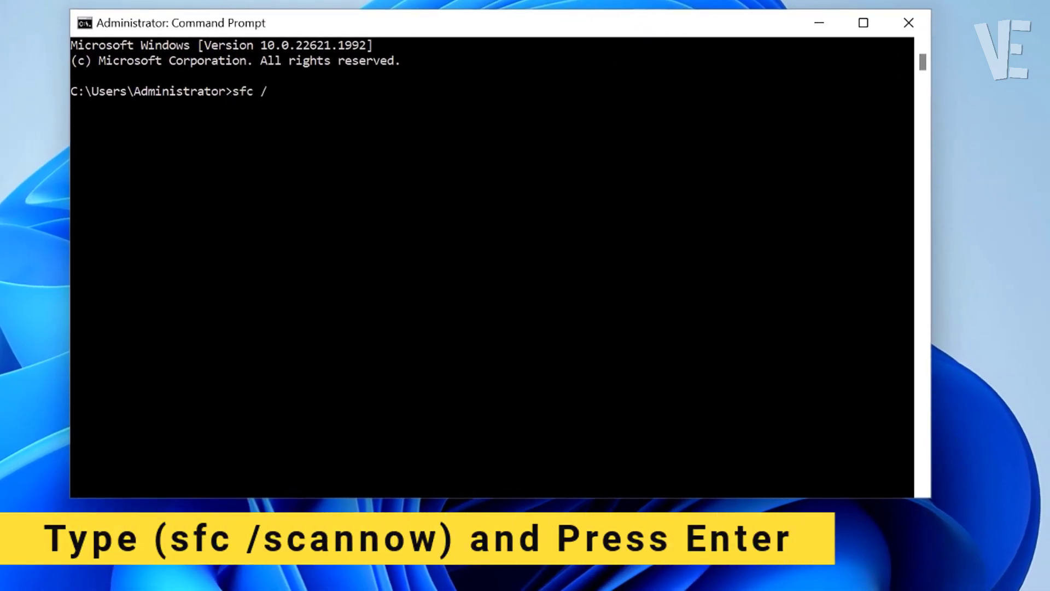
{"action": "type", "text": "cannow"}
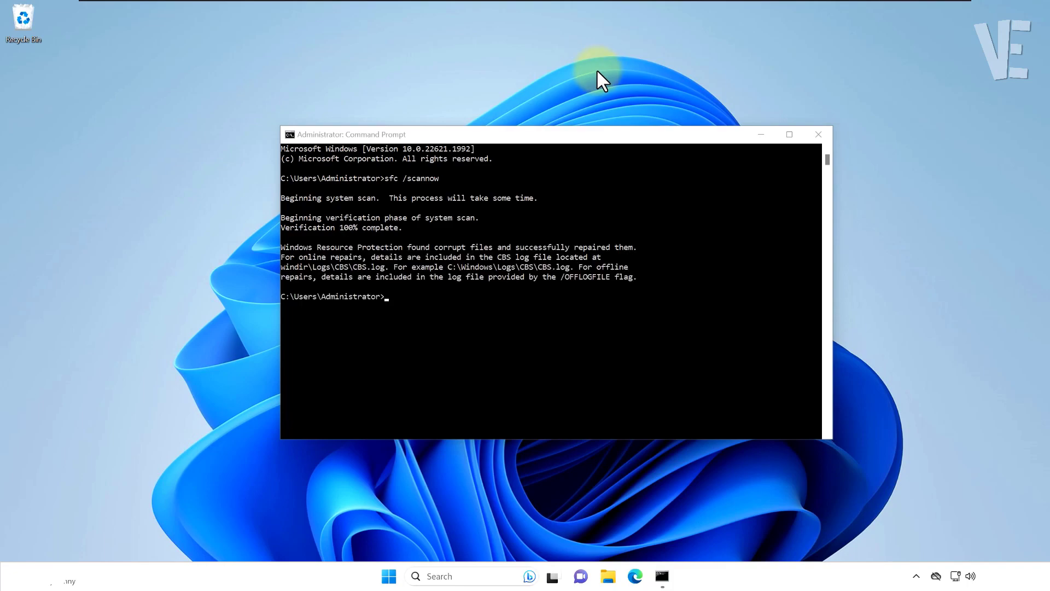
{"action": "left_click", "coordinate": [819, 135]}
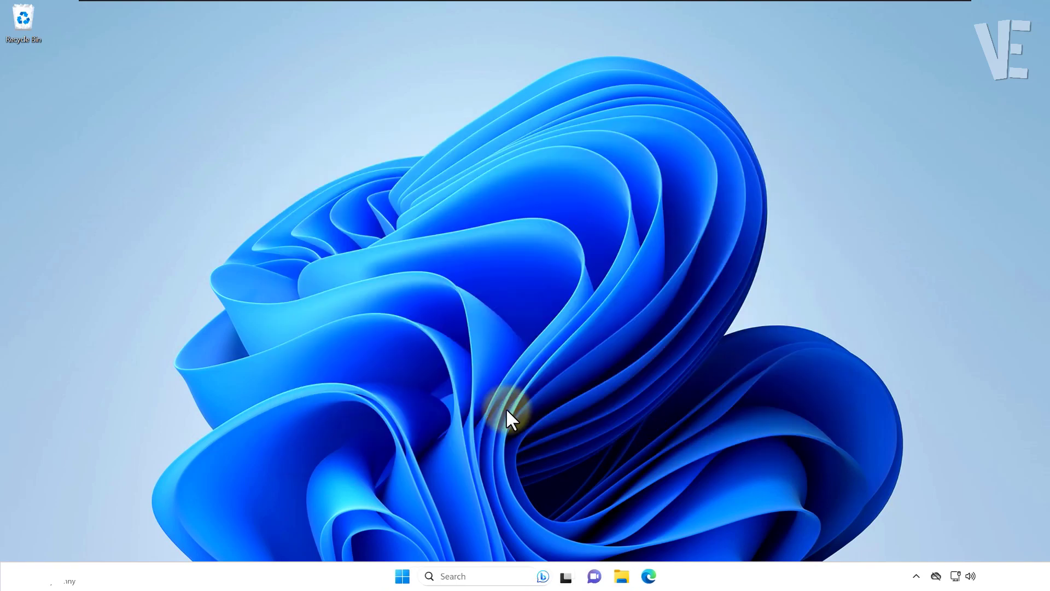
Restart the computer after the system file scan.
{"action": "left_click", "coordinate": [677, 535]}
{"action": "left_click", "coordinate": [673, 508]}
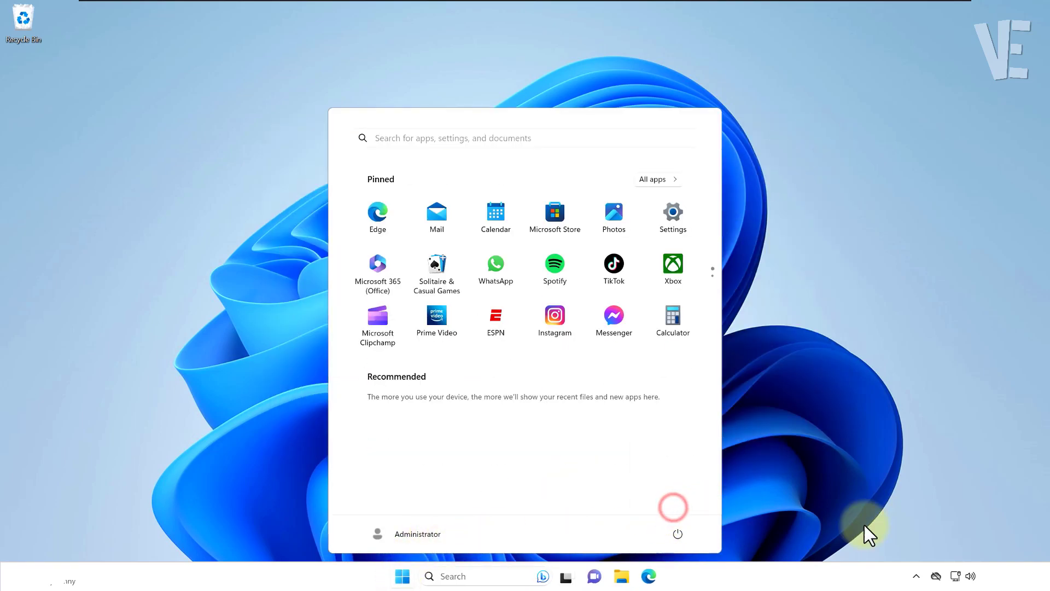